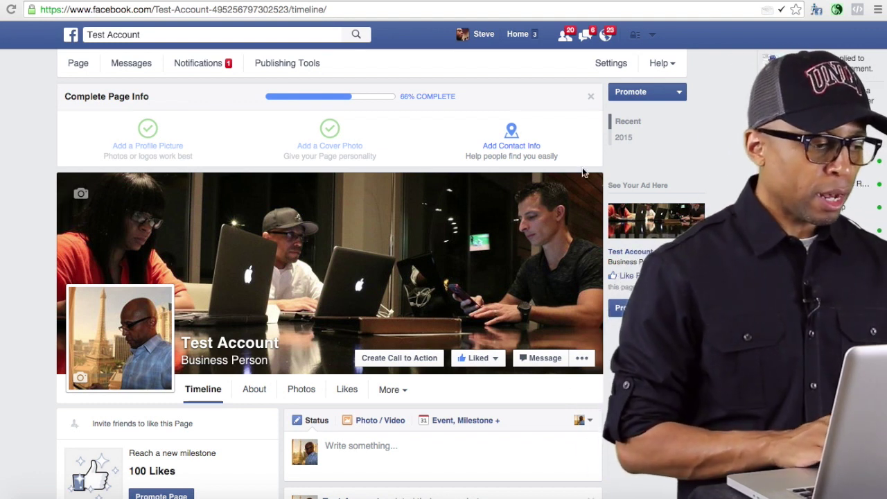
Look over the Test Account page and highlight its current web address.
scroll(582, 170, "down", 3)
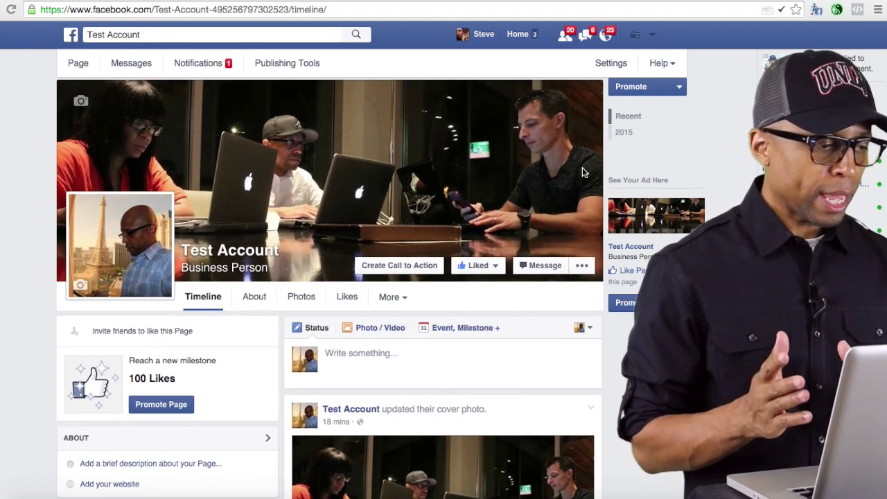
left_click(300, 13)
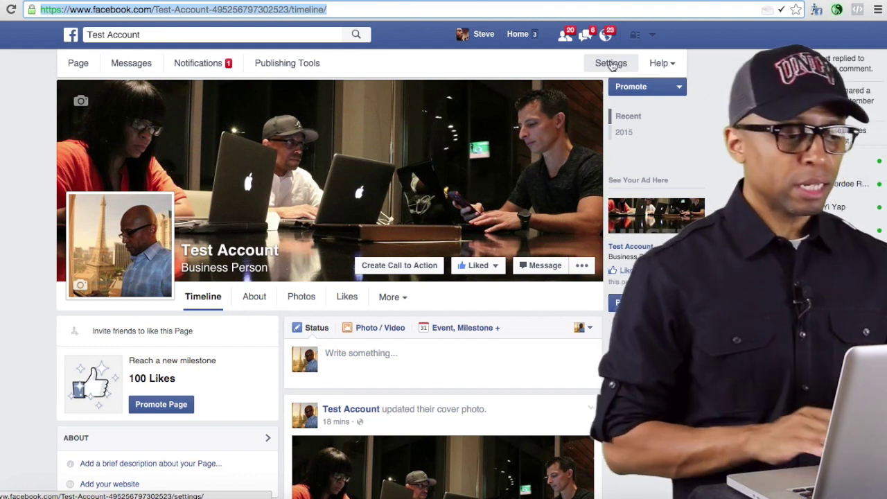
left_click(611, 63)
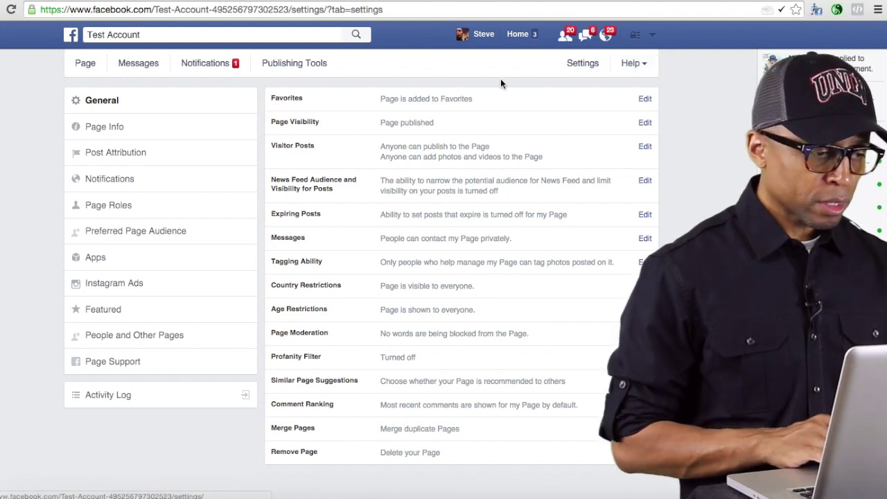
left_click(112, 129)
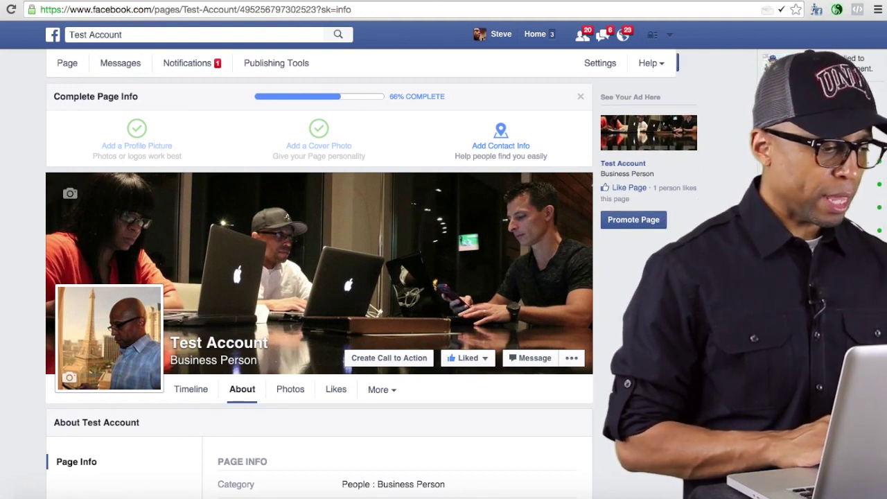
scroll(476, 202, "down", 1)
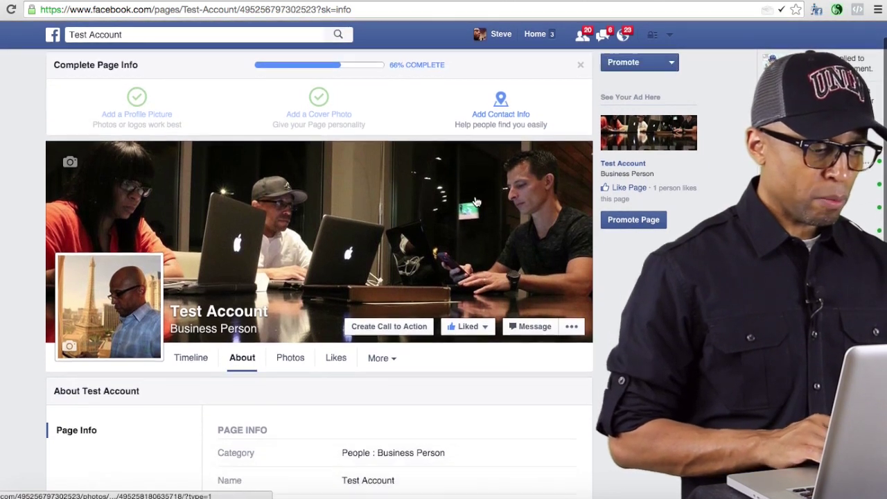
scroll(475, 202, "down", 3)
scroll(475, 202, "up", 4)
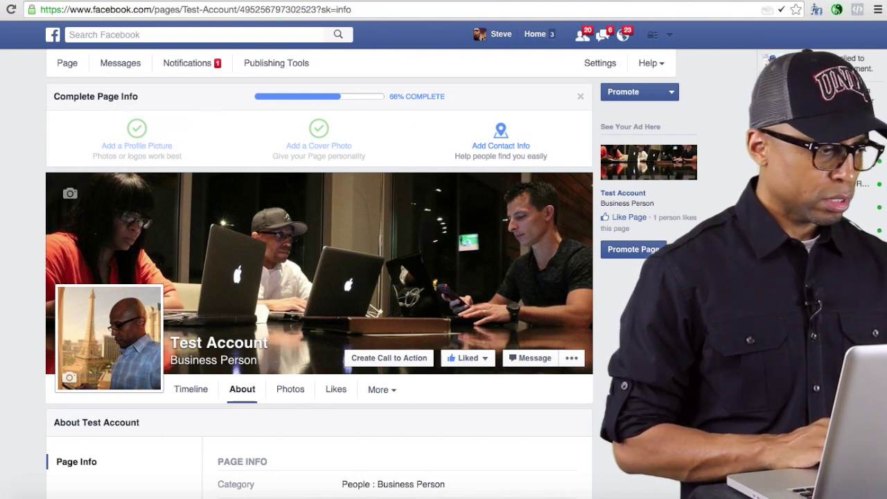
right_click(3, 9)
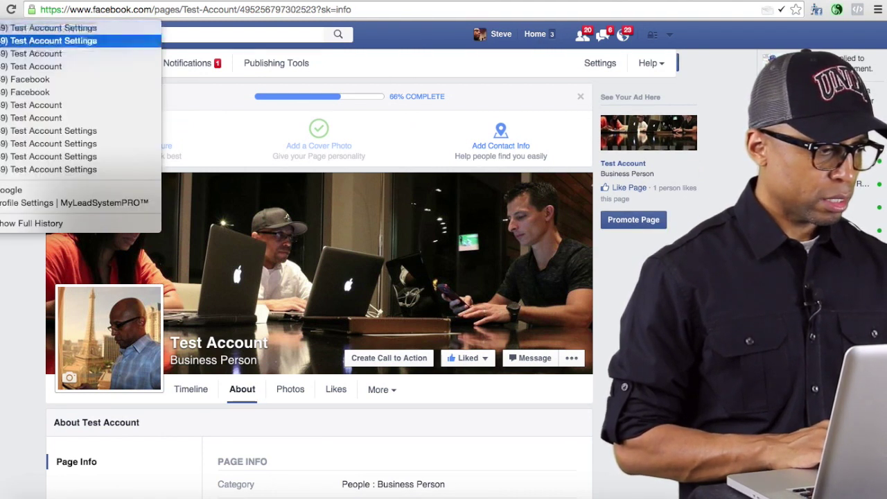
left_click(42, 37)
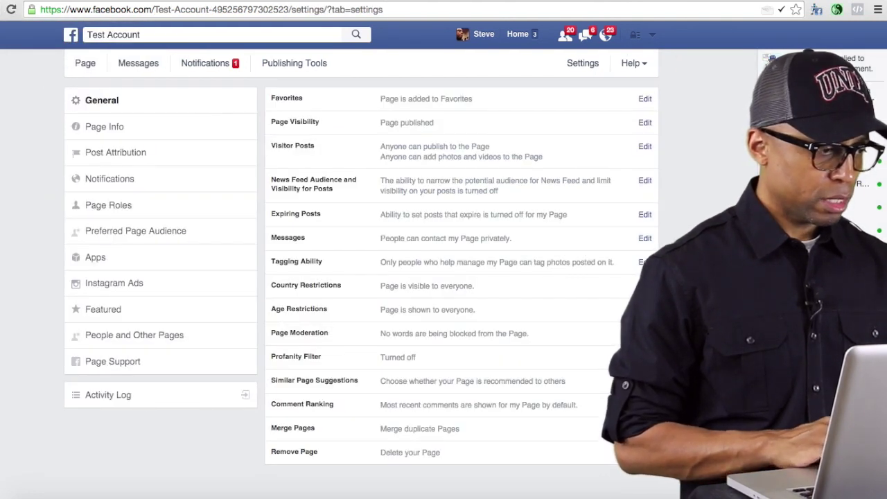
right_click(11, 9)
left_click(27, 28)
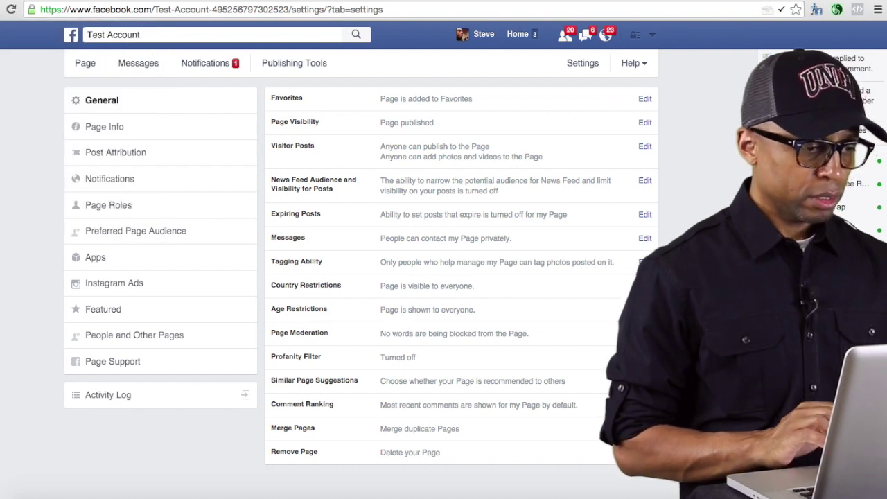
key("alt+Left")
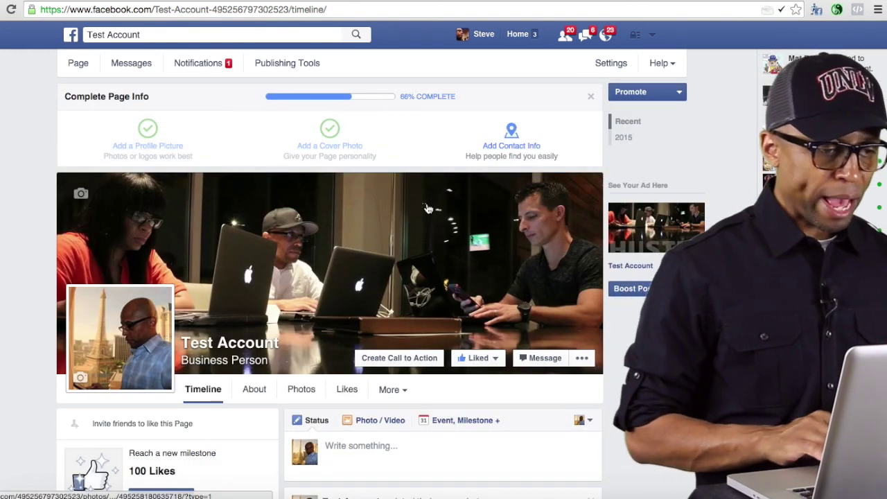
Dismiss the Complete Page Info banner and open the page's information by way of its settings.
left_click(590, 97)
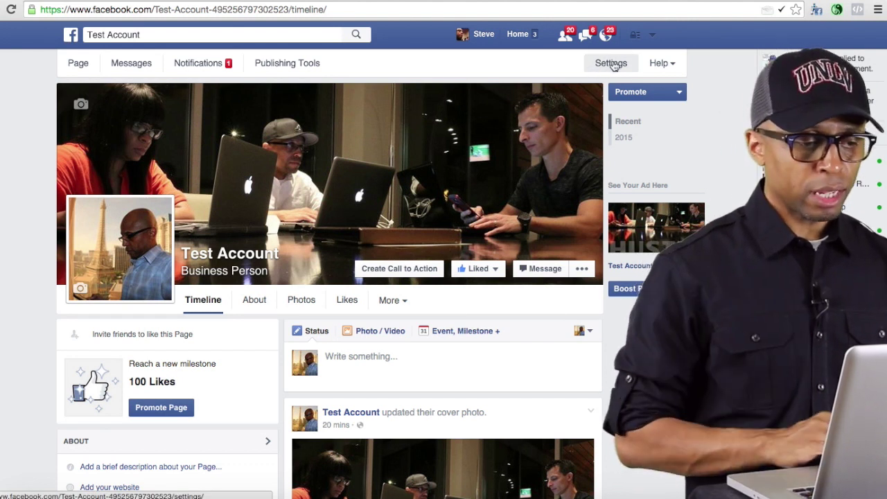
left_click(611, 63)
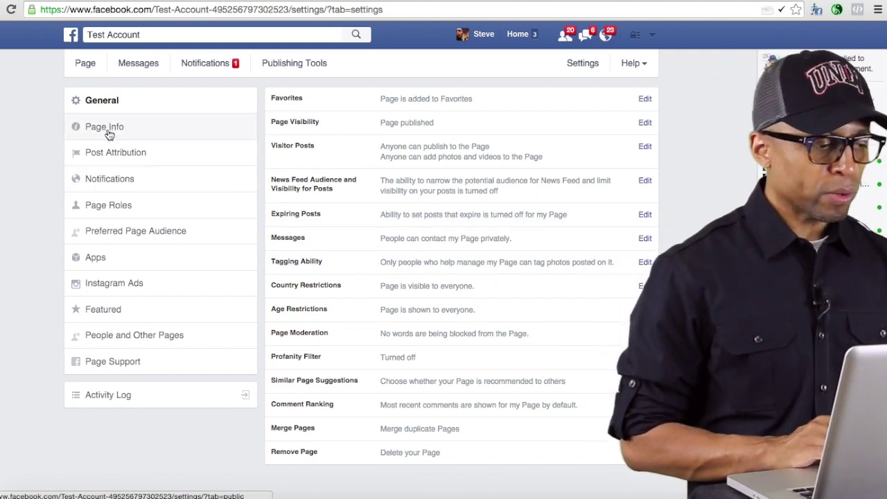
left_click(108, 131)
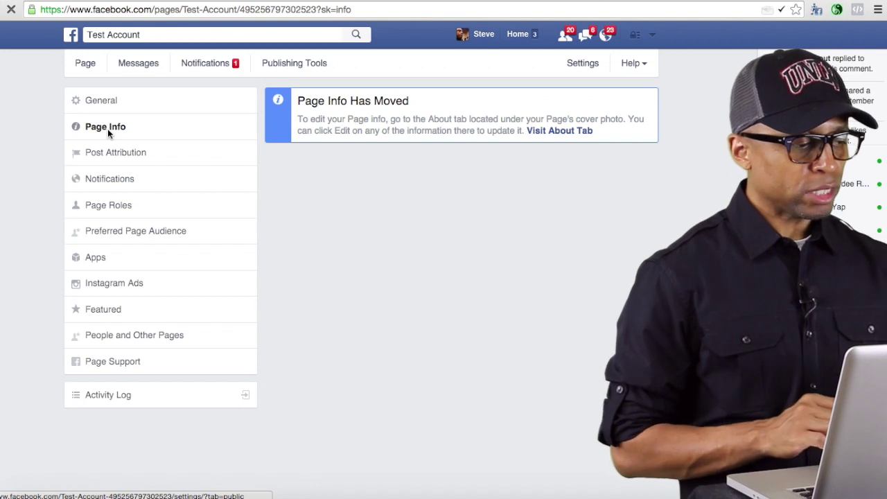
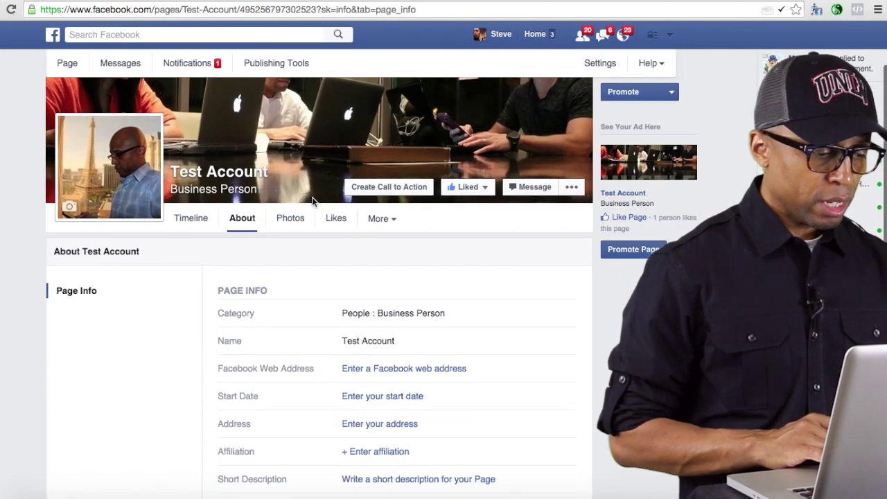
Start creating a Facebook web address for the Test Account page from its page information.
scroll(313, 203, "up", 3)
scroll(313, 203, "up", 1)
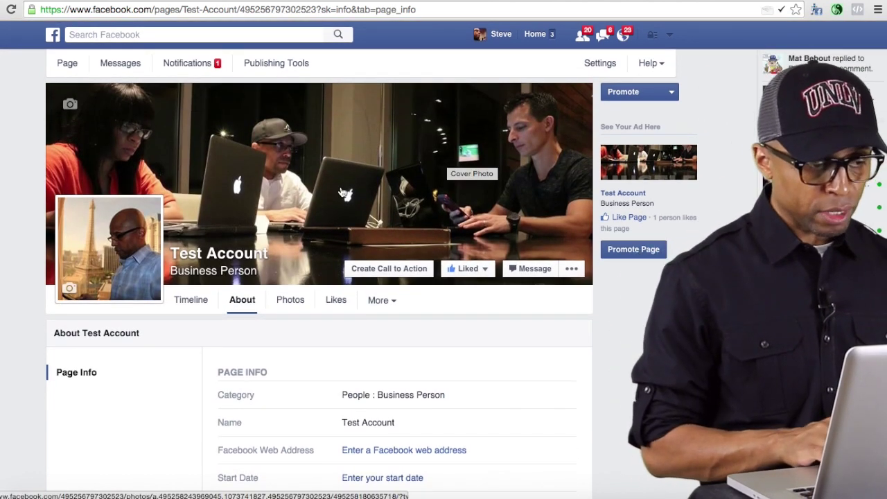
scroll(367, 246, "down", 1)
scroll(368, 248, "down", 4)
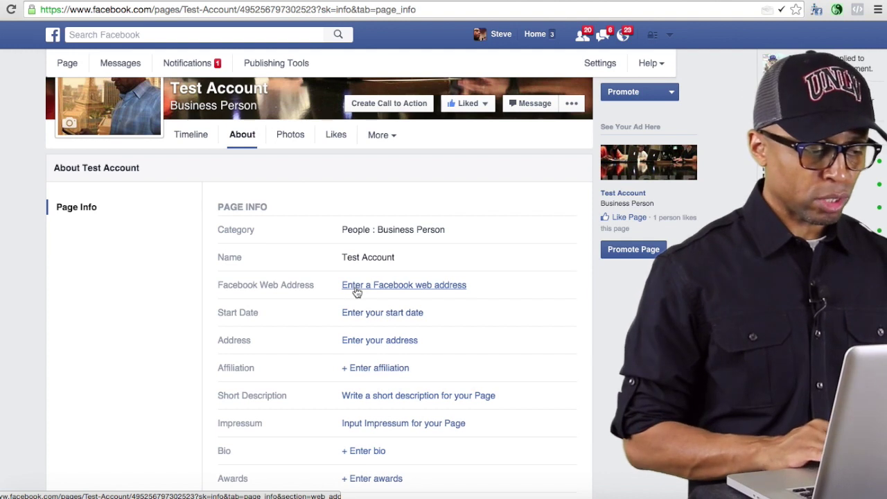
left_click(368, 289)
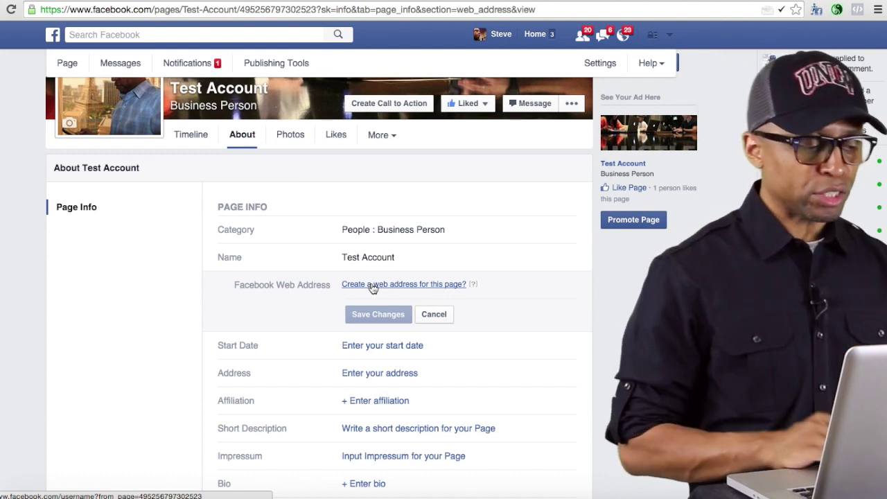
left_click(421, 285)
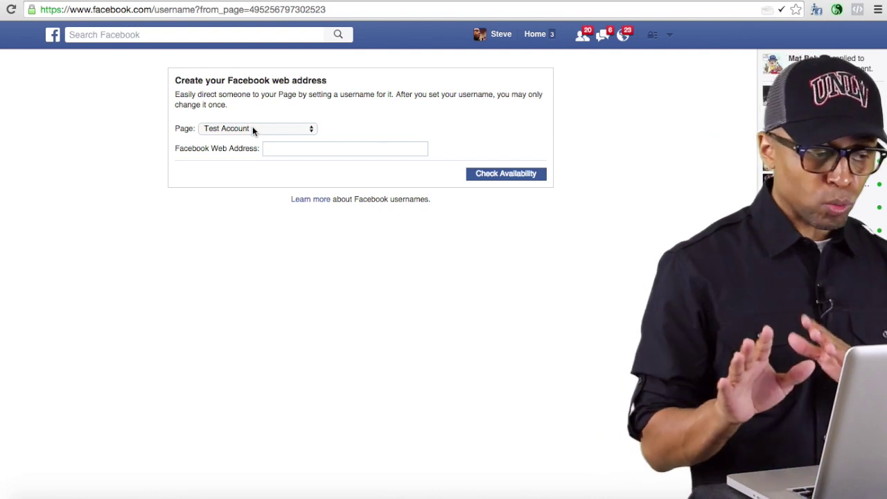
left_click(270, 151)
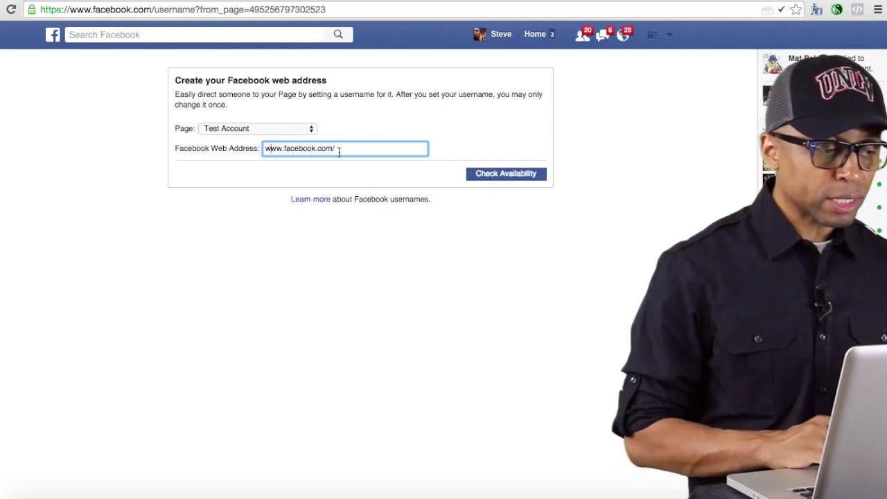
type("MrT")
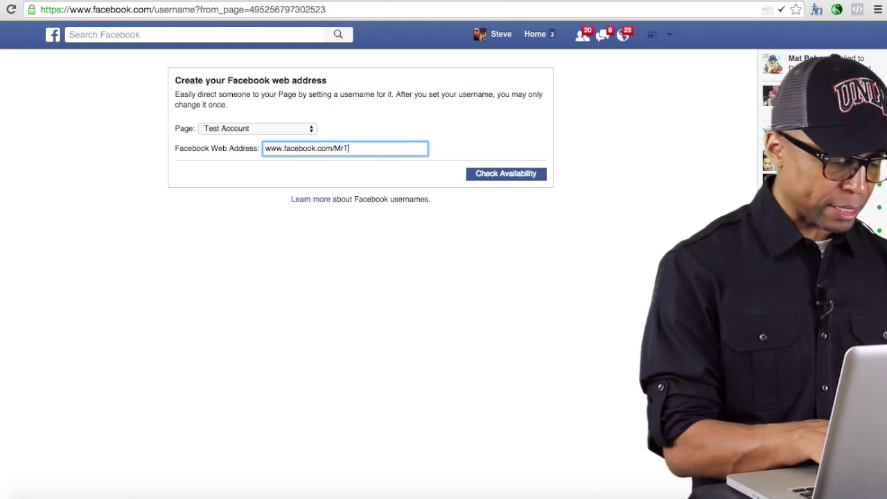
type("estAccount")
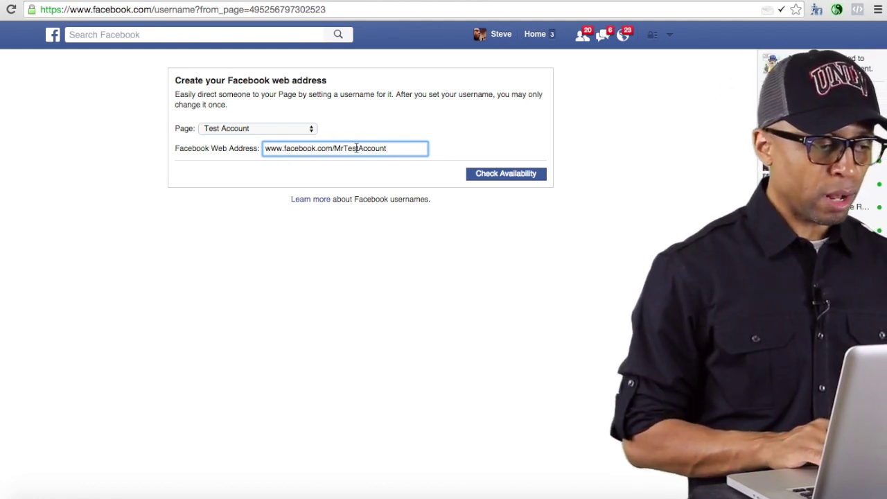
left_click(510, 173)
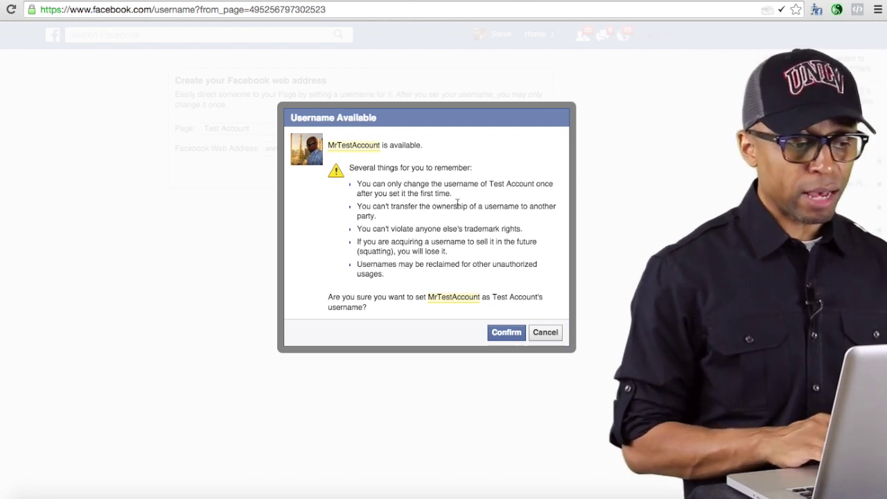
left_click(506, 333)
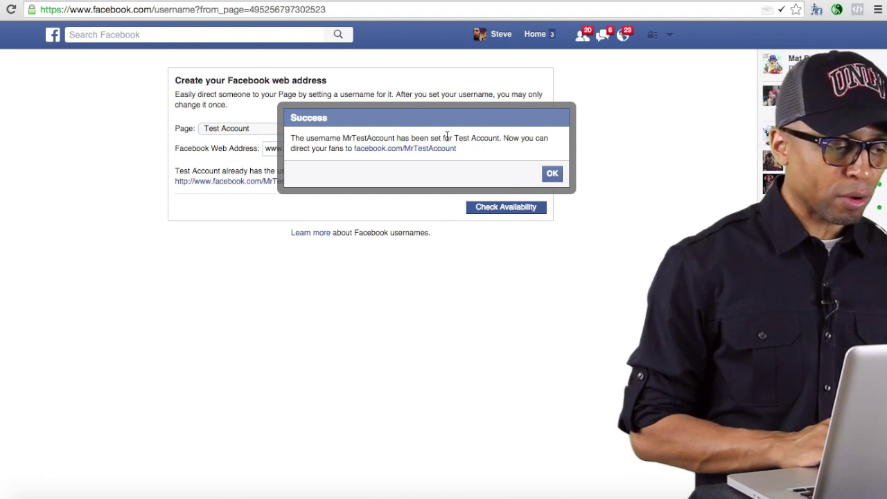
Visit the page at its facebook.com/MrTestAccount address and look over its timeline.
left_click(407, 152)
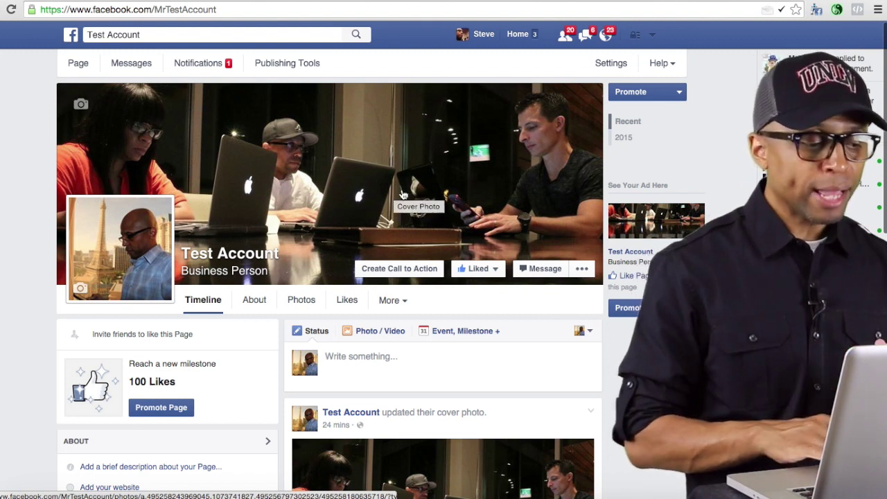
left_click(477, 268)
left_click(374, 341)
scroll(375, 341, "down", 2)
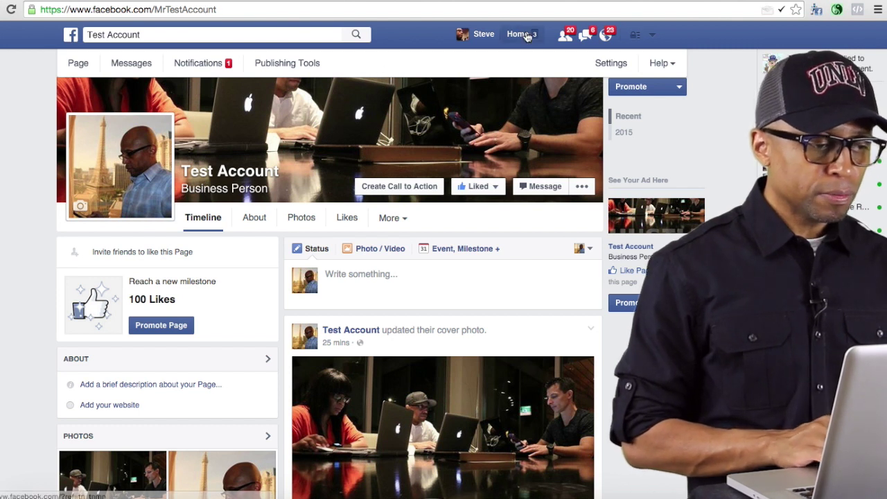
Start a status update on the personal profile, skipping the privacy checkup.
left_click(479, 36)
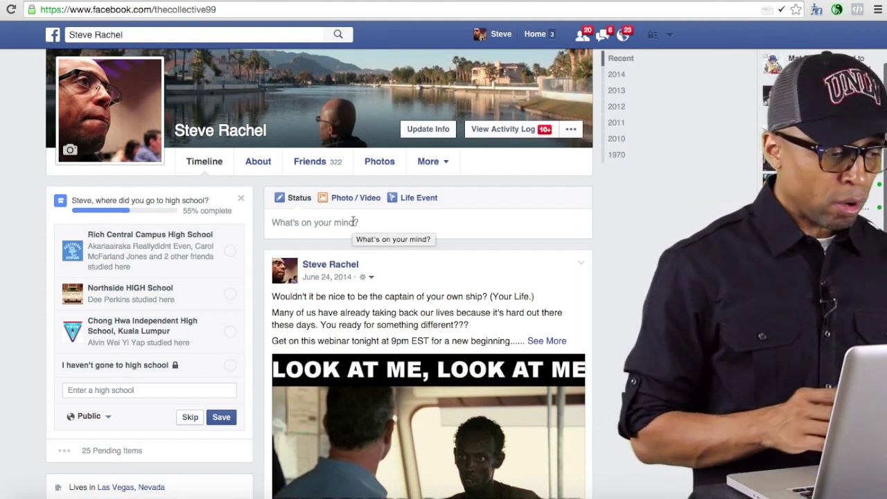
left_click(353, 221)
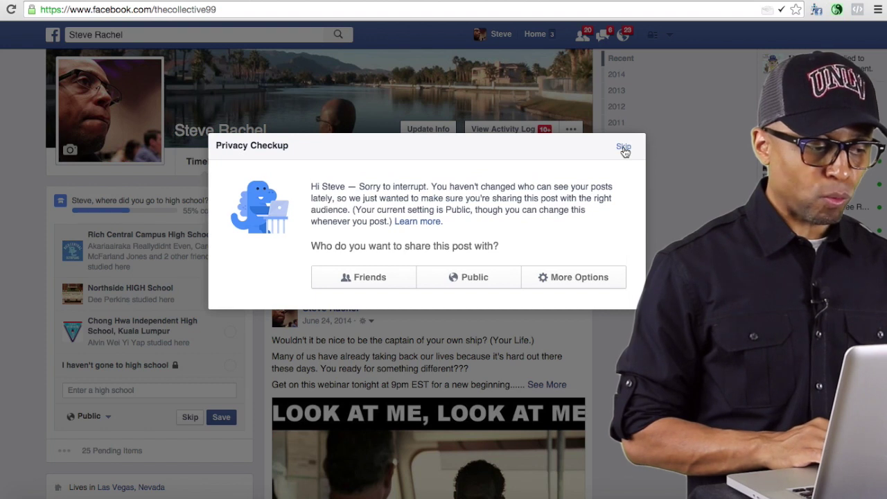
left_click(624, 149)
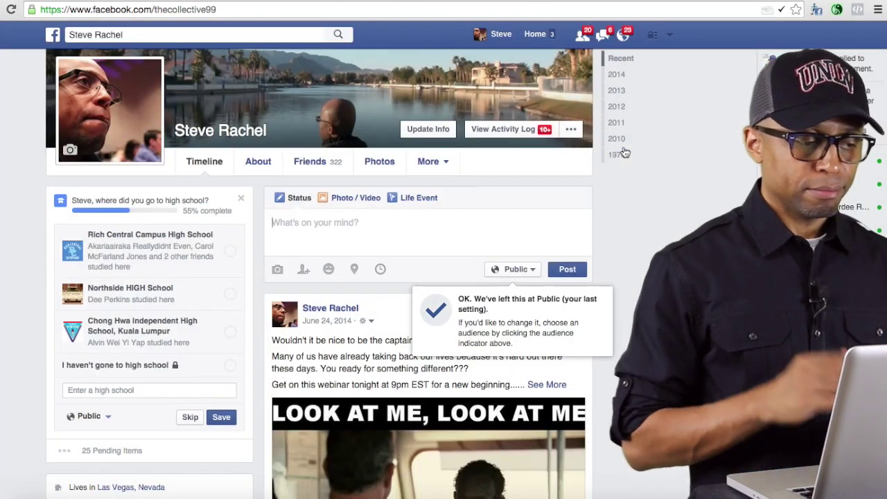
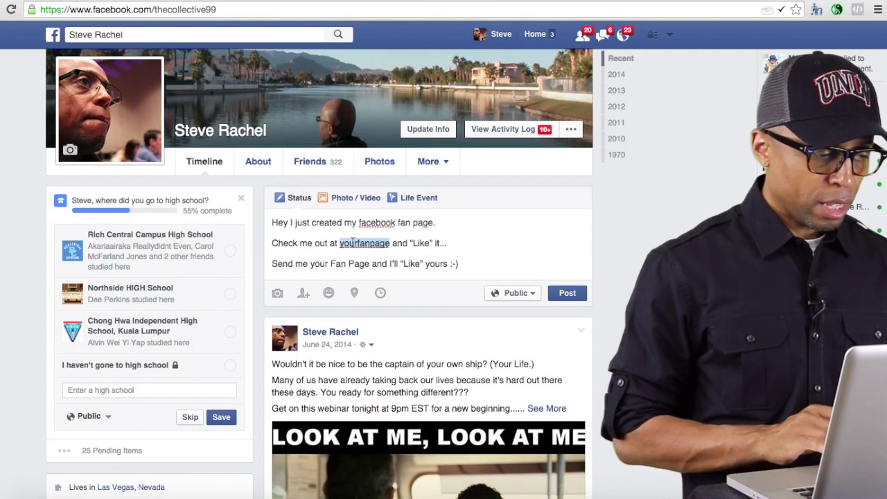
type("www")
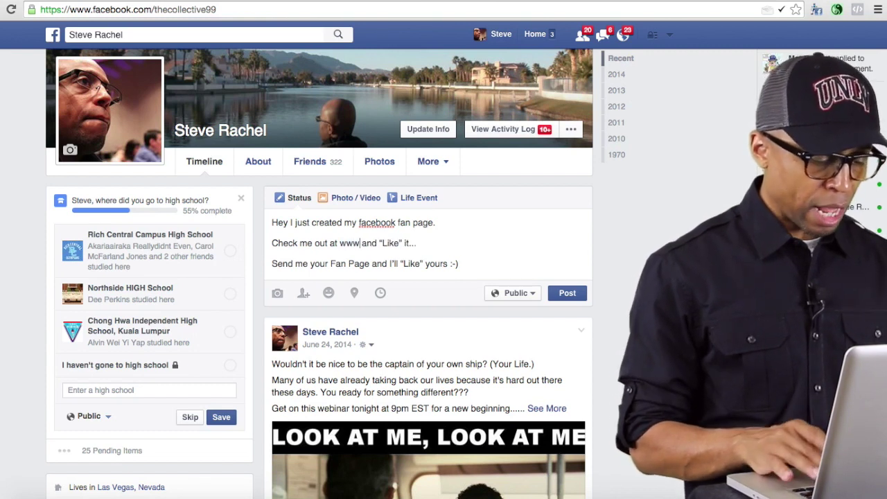
type(".")
type("facebook.")
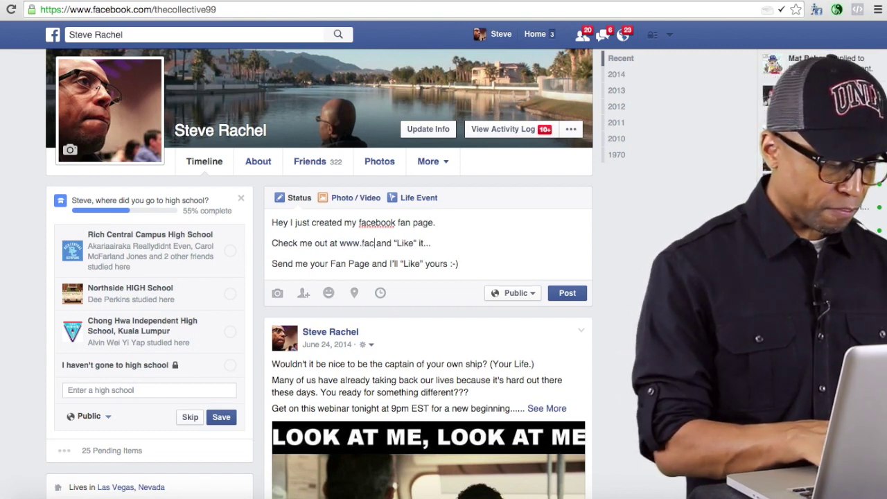
type("com/")
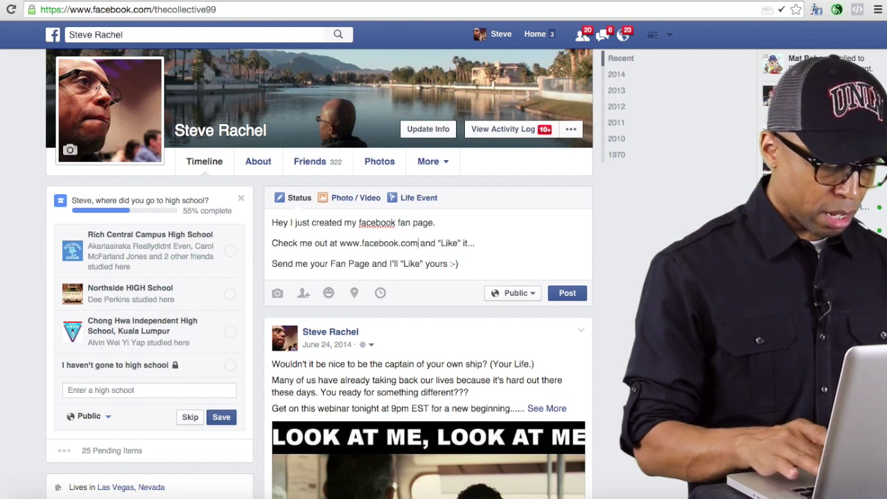
type("MrTestAccount")
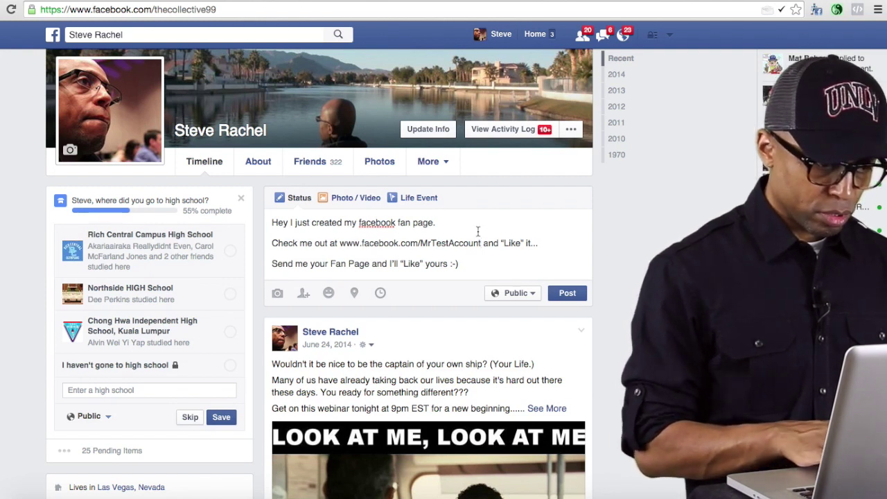
key("BackSpace")
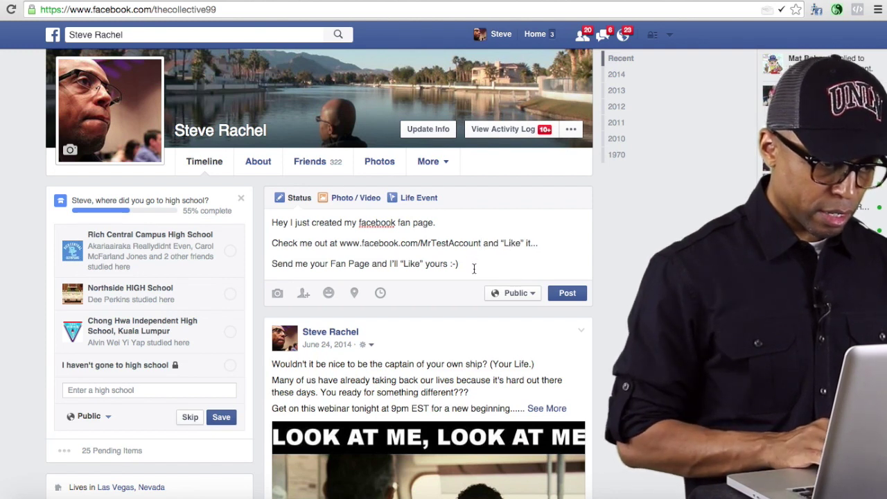
Copy the full status text and reload the profile page, discarding the unfinished post.
left_click_drag(459, 264, 279, 215)
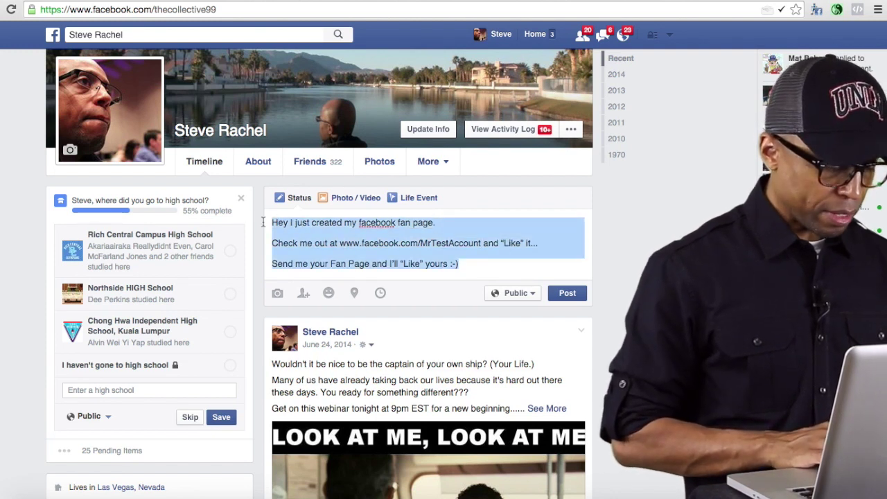
left_click(264, 222)
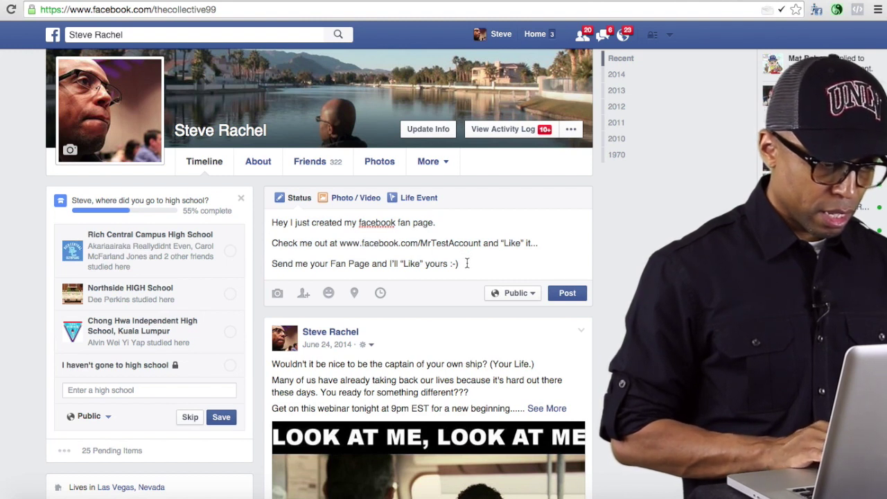
left_click_drag(463, 264, 269, 223)
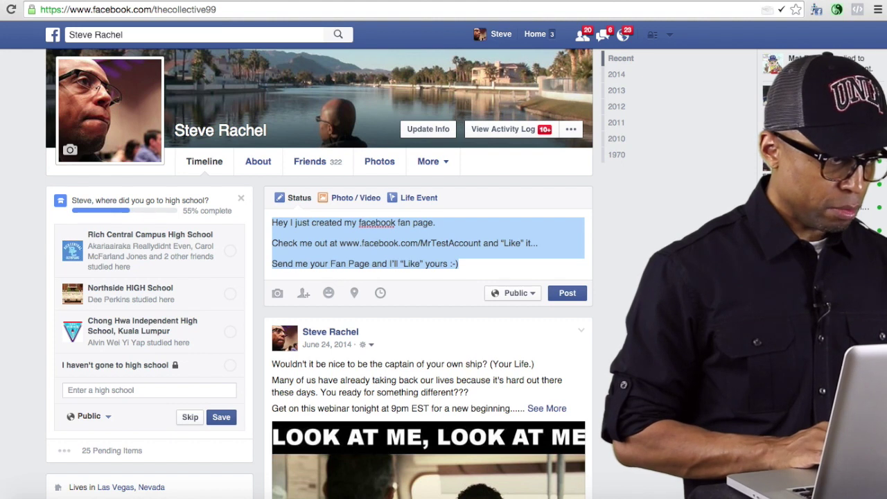
left_click(11, 9)
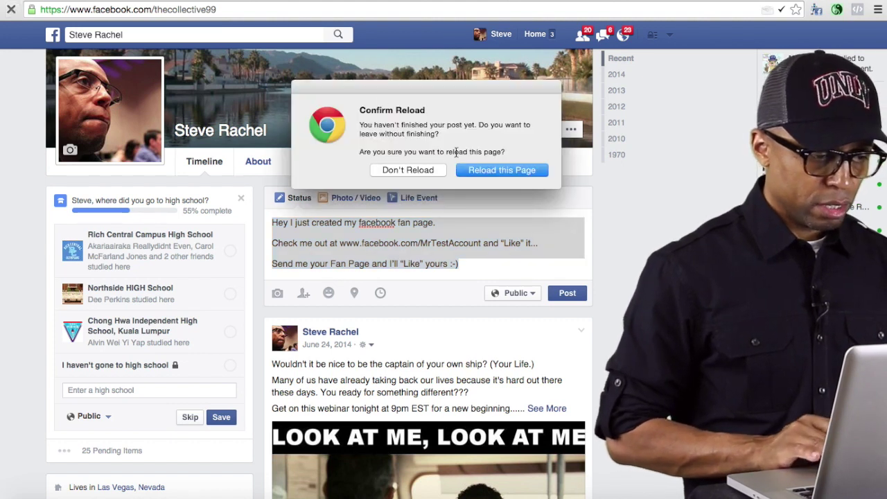
left_click(476, 171)
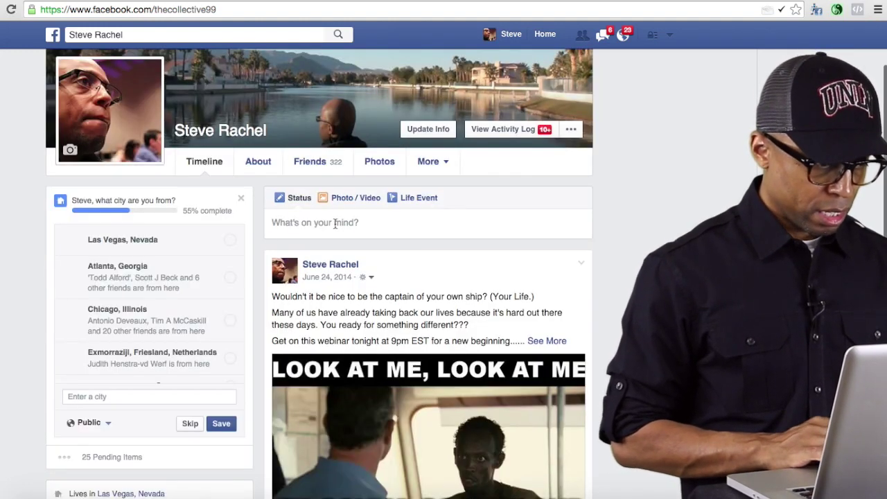
left_click(335, 223)
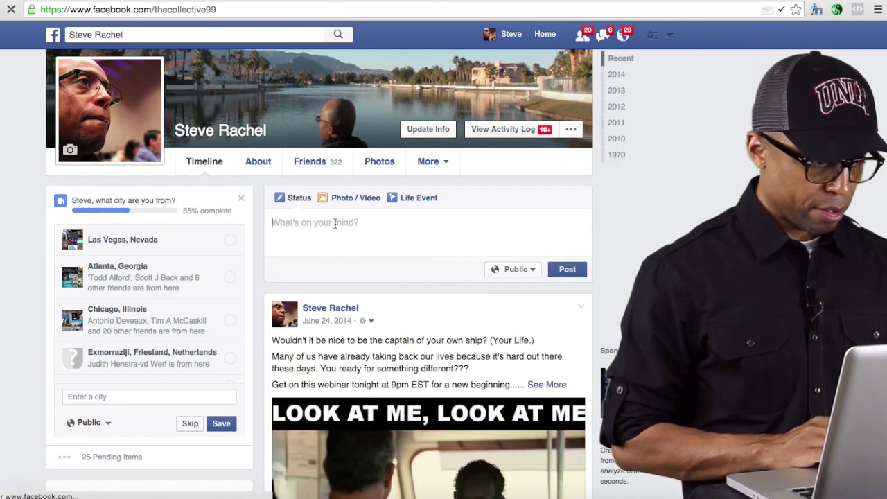
type("Send me your Fan Page and I'll \"Like\" yours :-)")
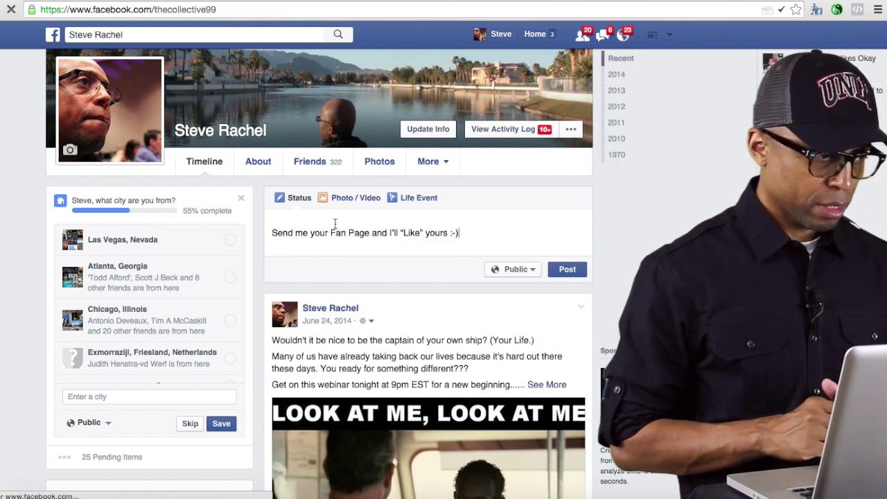
type("Hey I just created my facebook fan page.  Check me out at www.facebook.com/MrTestAccount and \"Like\" it...")
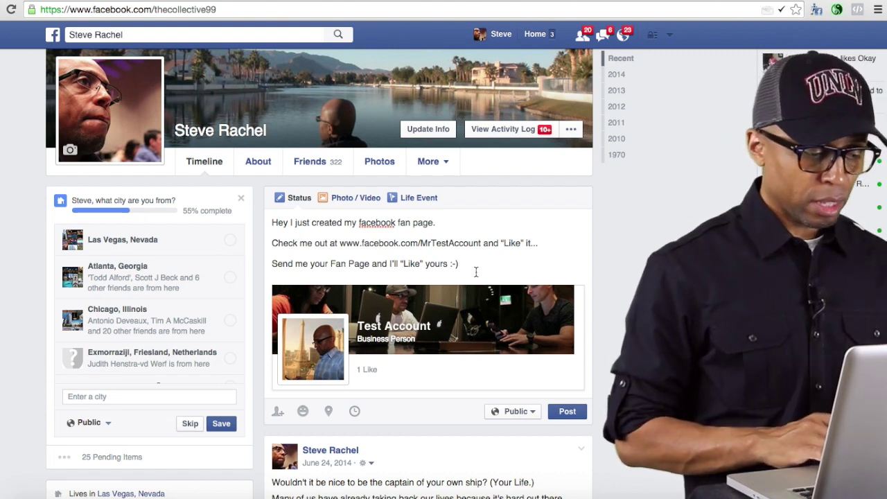
Publish the status update with its audience set to Only Me, and reload the profile to check the post.
left_click(536, 415)
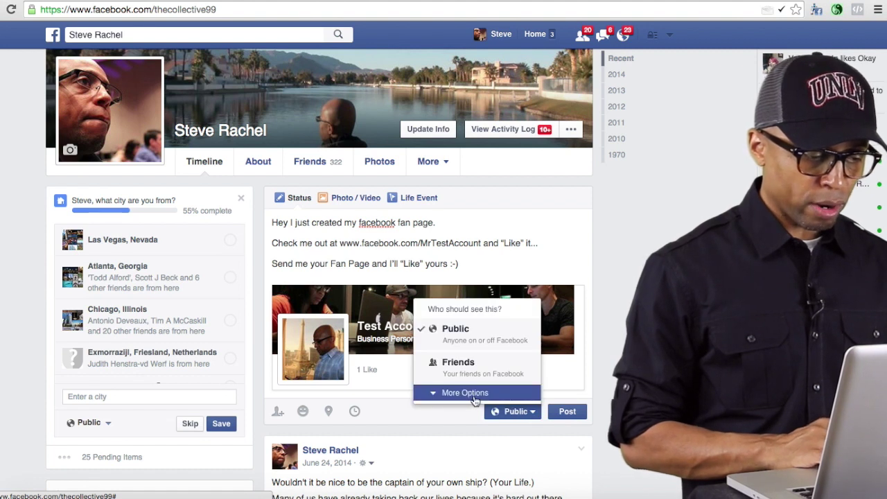
left_click(474, 397)
left_click(477, 304)
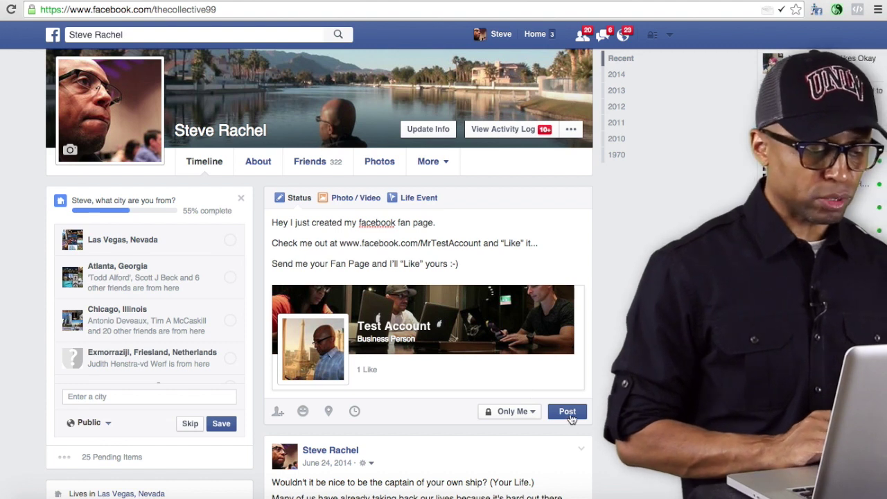
left_click(569, 414)
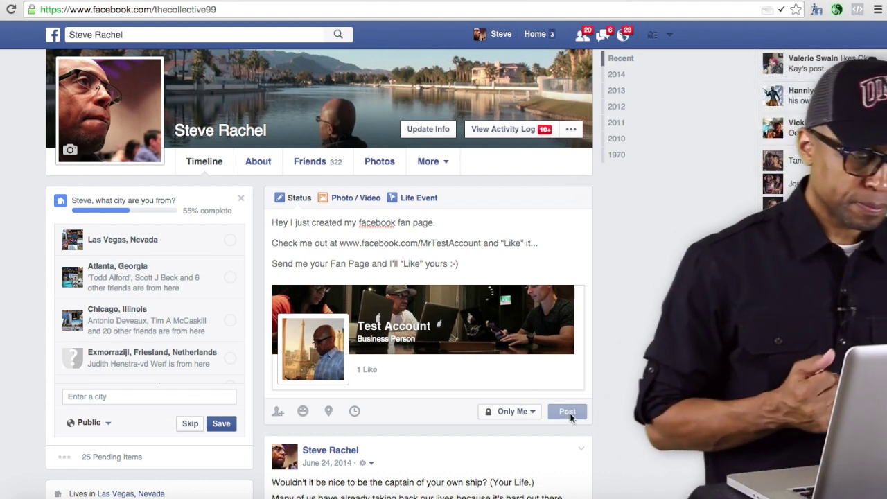
key("super+r")
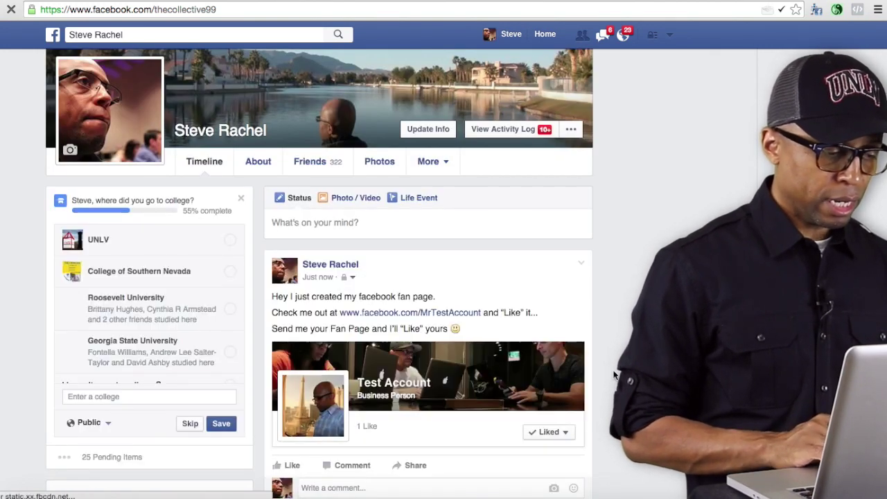
scroll(614, 375, "down", 2)
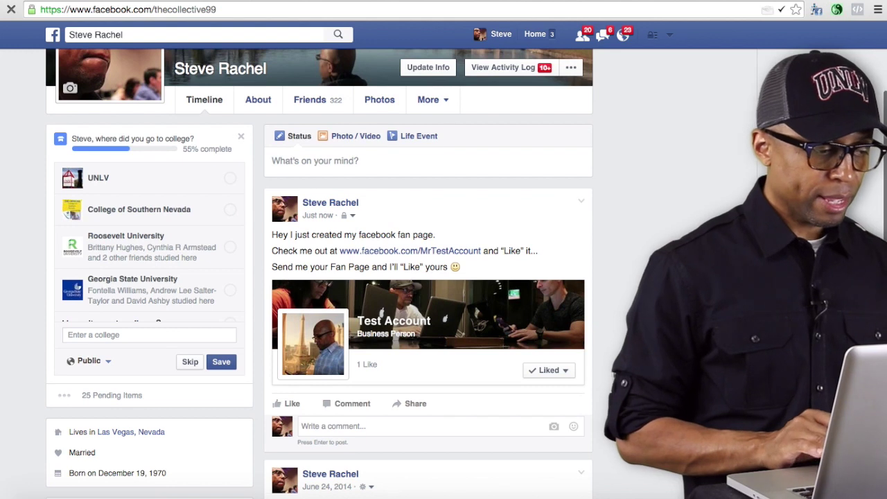